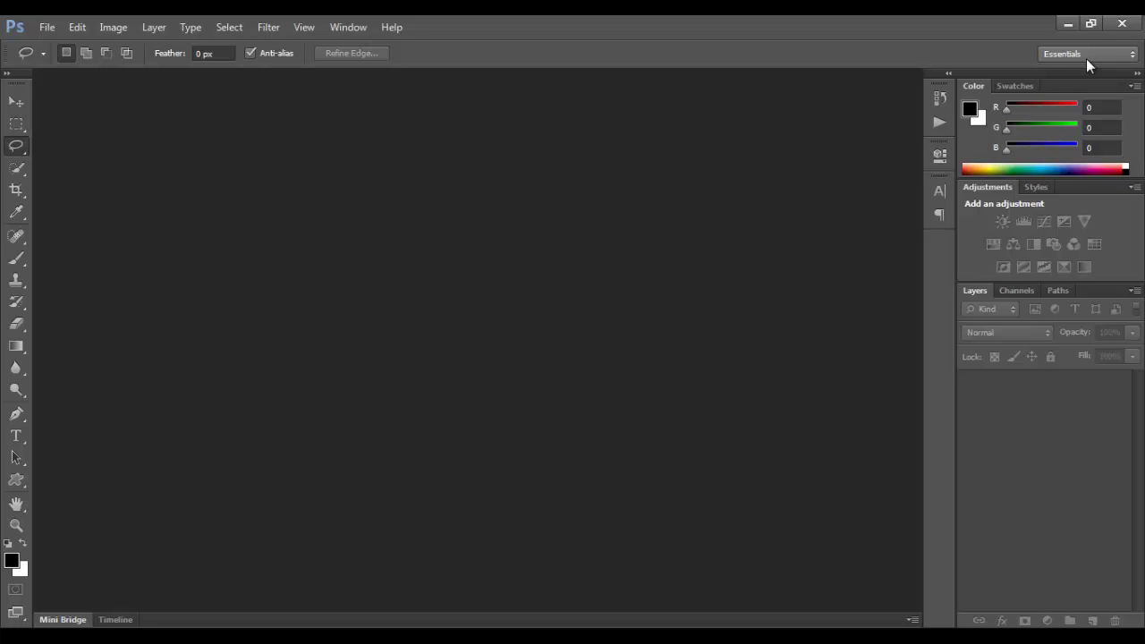
Try out the Photography and Typography workspaces
click(1086, 58)
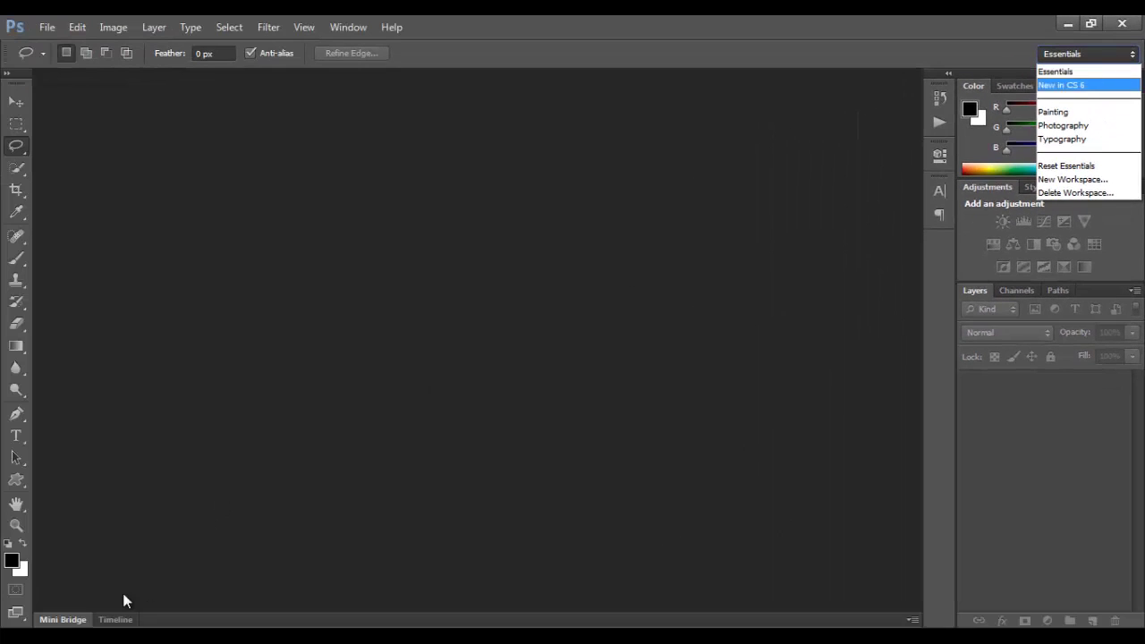
click(1061, 125)
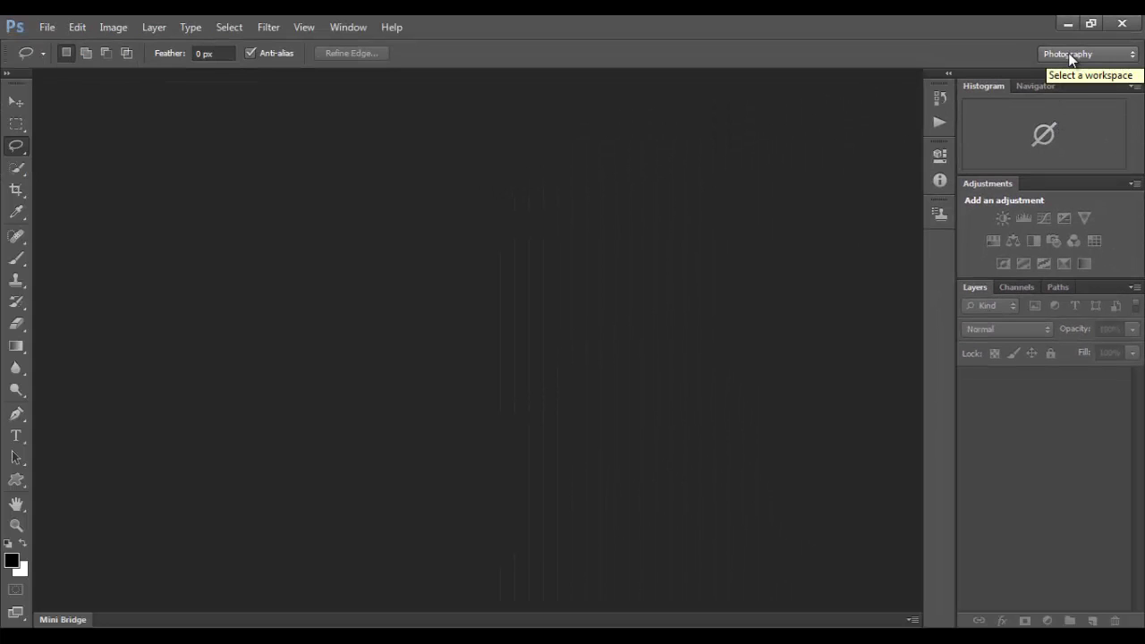
click(1071, 55)
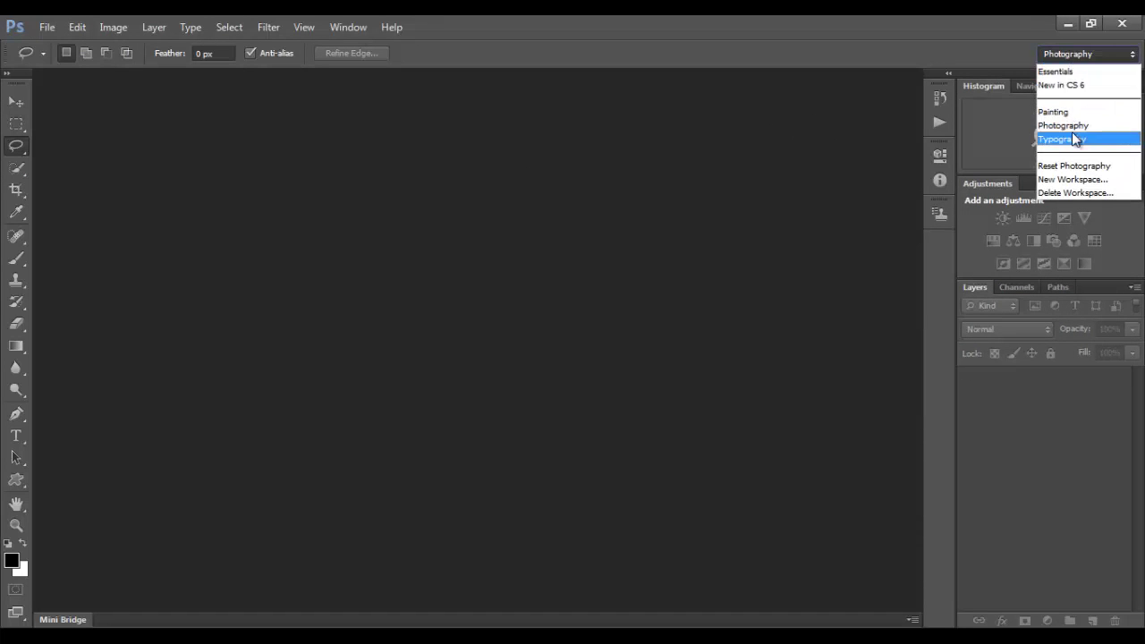
click(1071, 134)
Return to Essentials, expand Mini Bridge on the PHOTO folder, and select the boy photo
click(1067, 54)
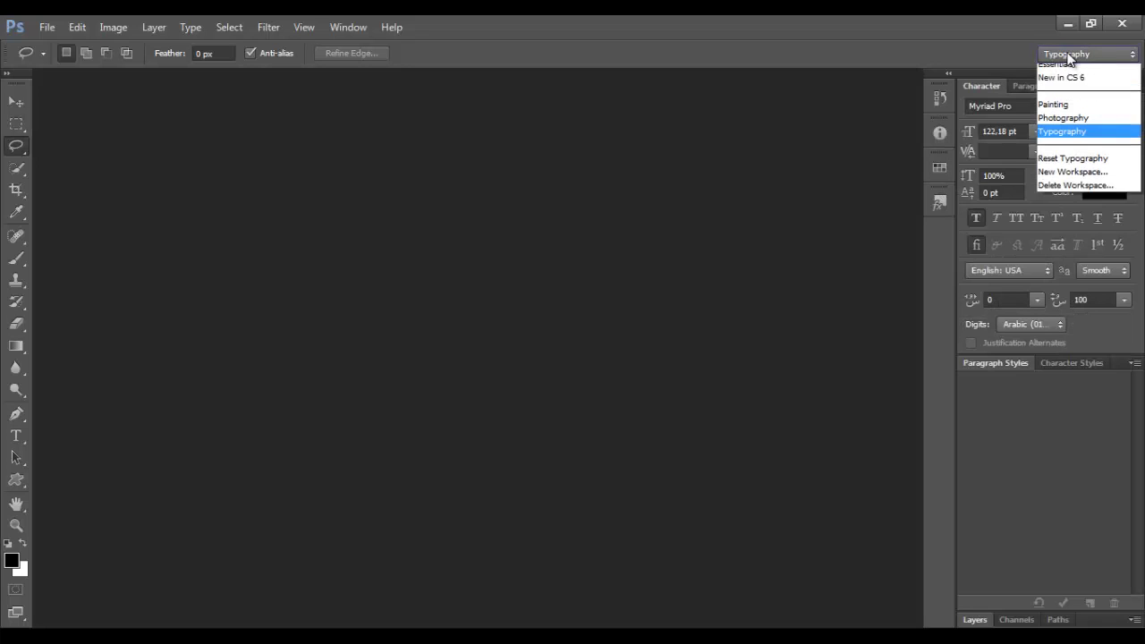
click(1064, 71)
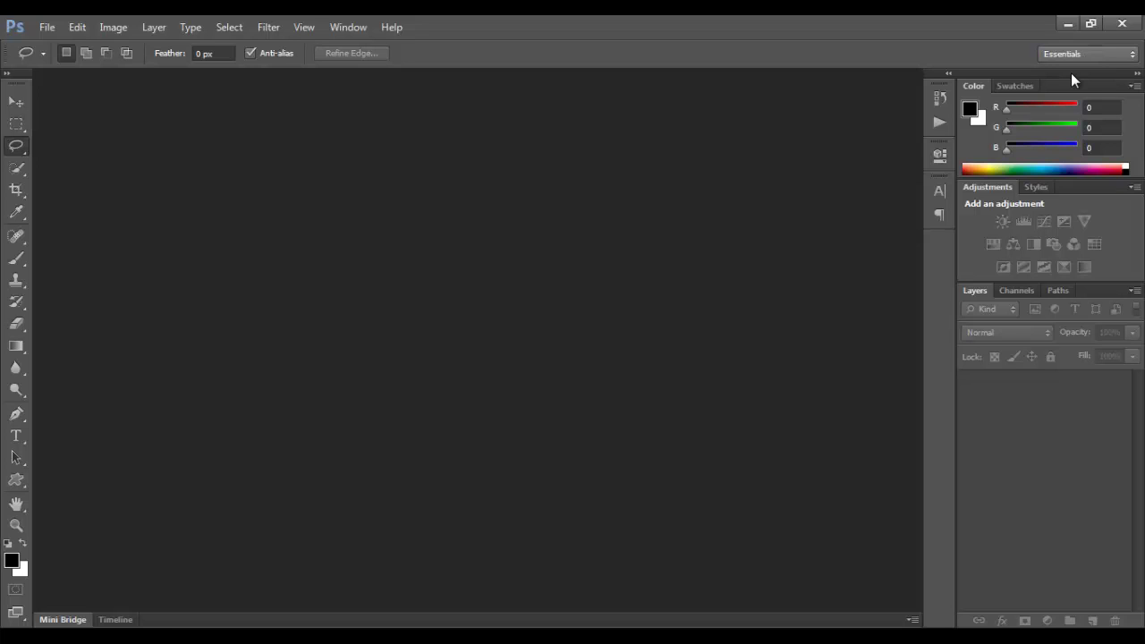
click(58, 619)
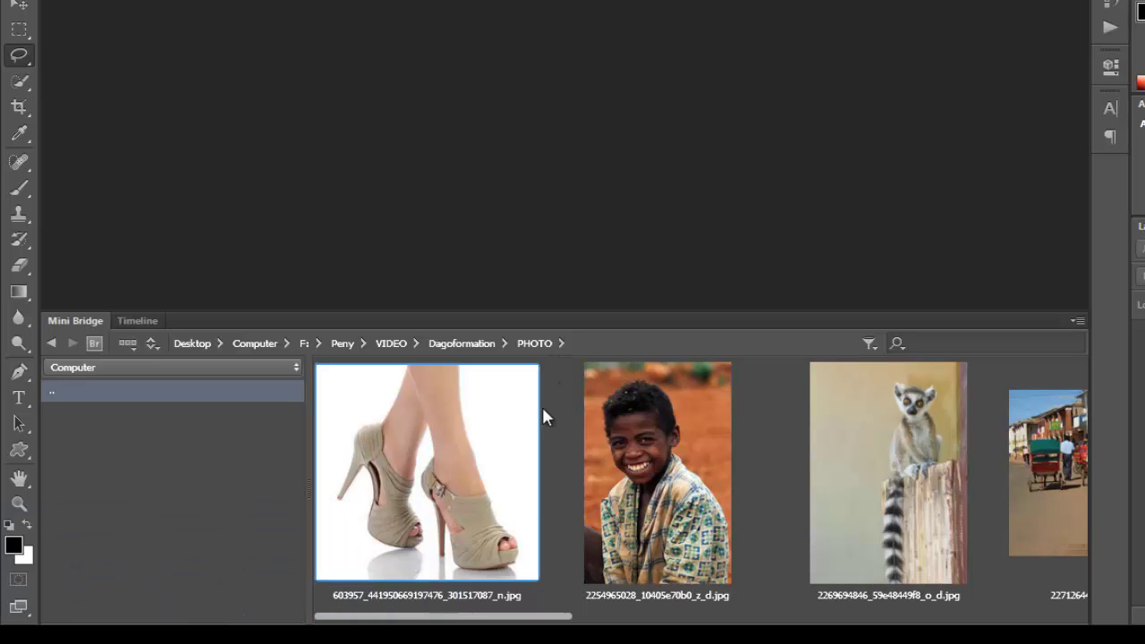
click(698, 448)
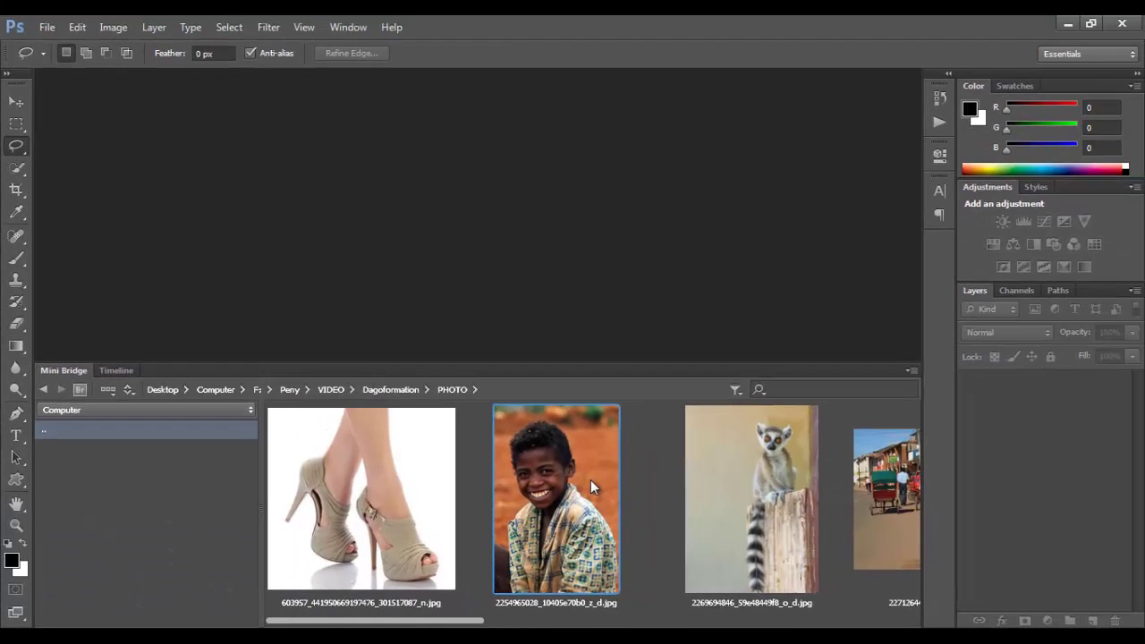
drag(591, 480, 483, 233)
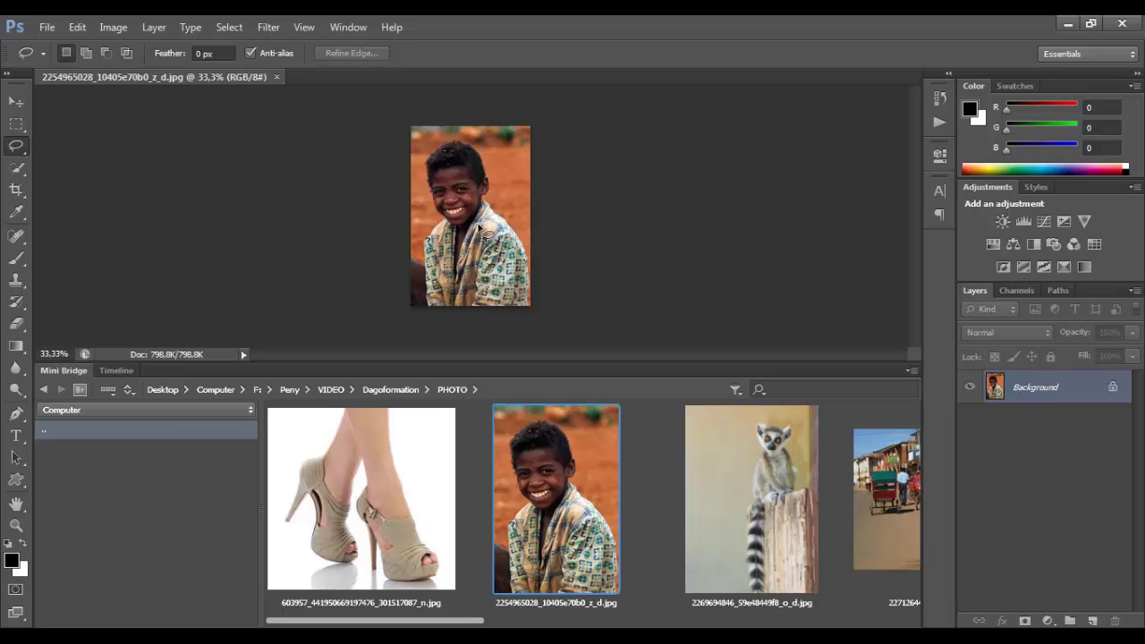
click(729, 454)
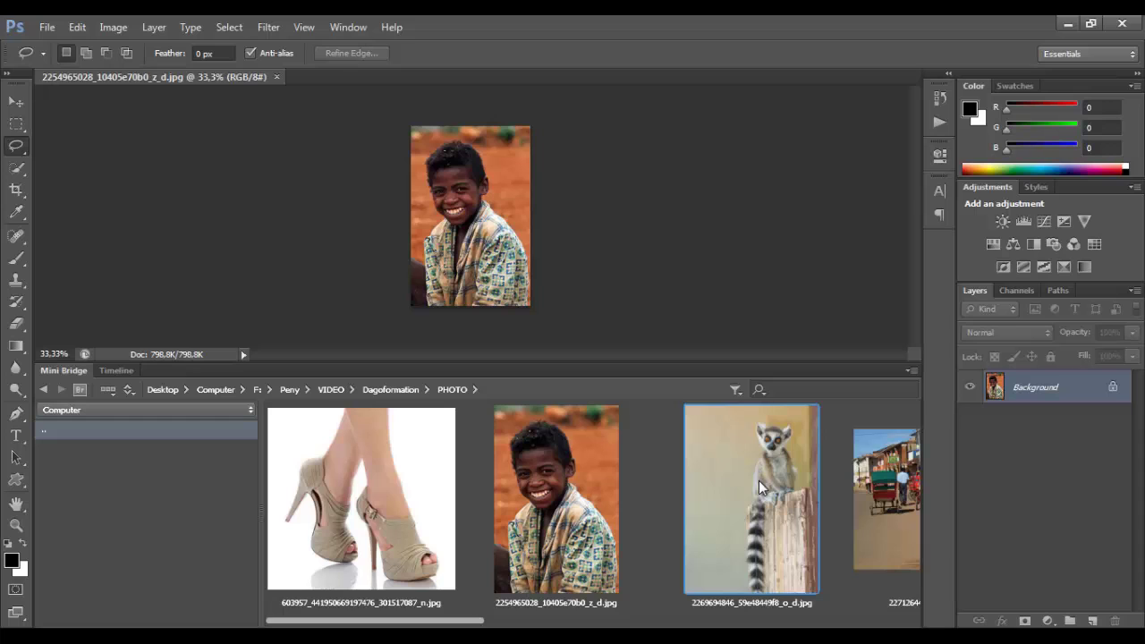
Drop the lemur photo from Mini Bridge onto the boy canvas and commit the placement
drag(758, 487, 479, 210)
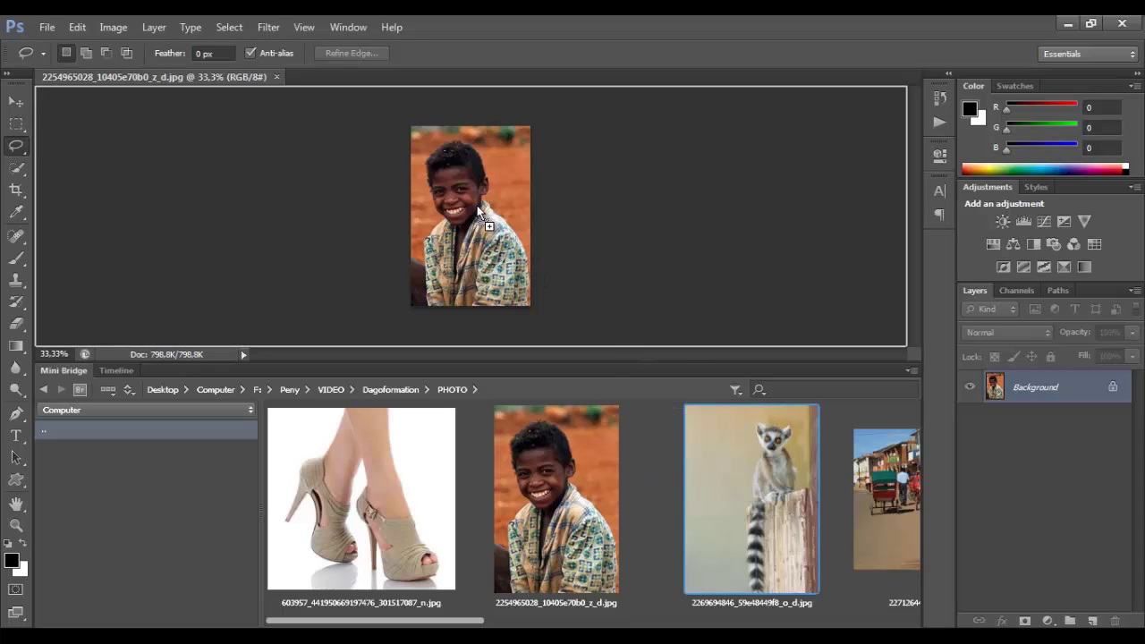
drag(479, 210, 478, 210)
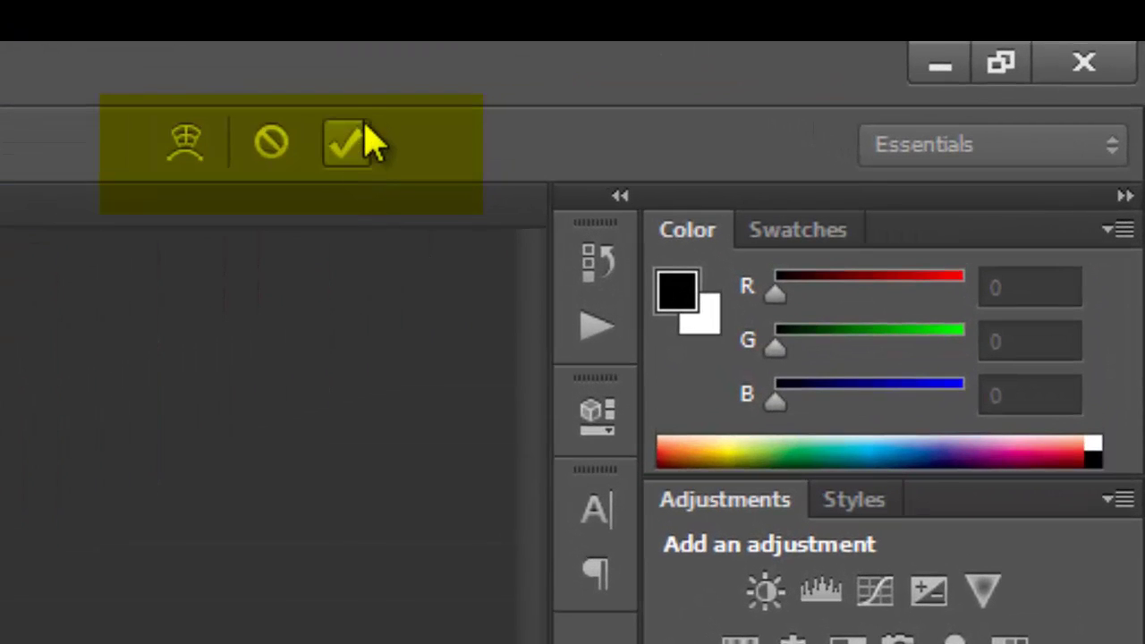
click(349, 141)
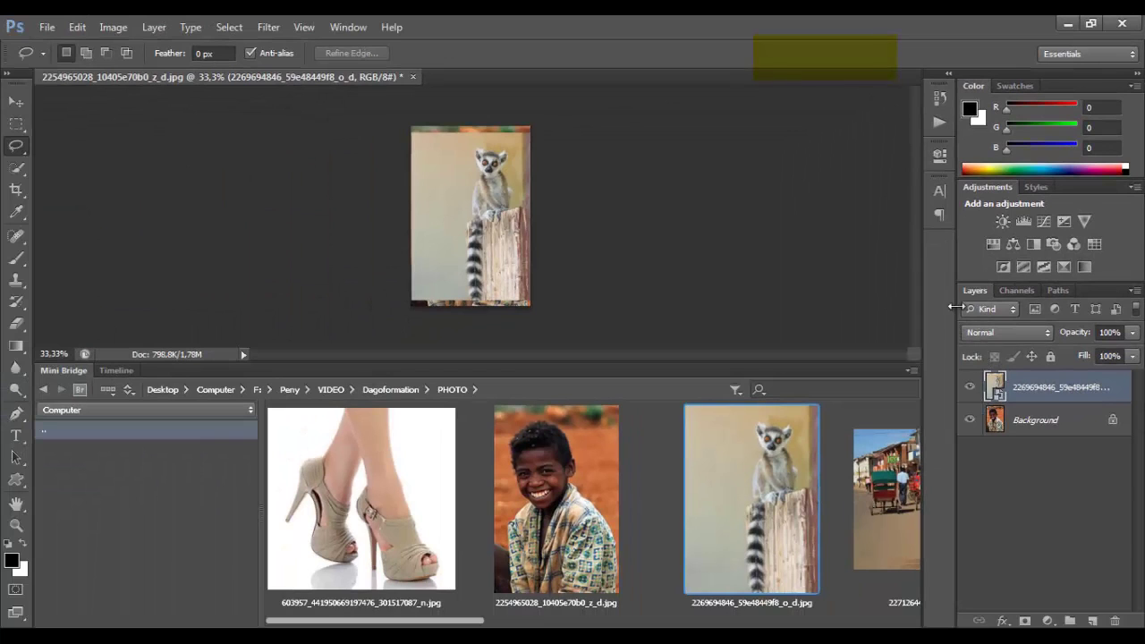
click(970, 388)
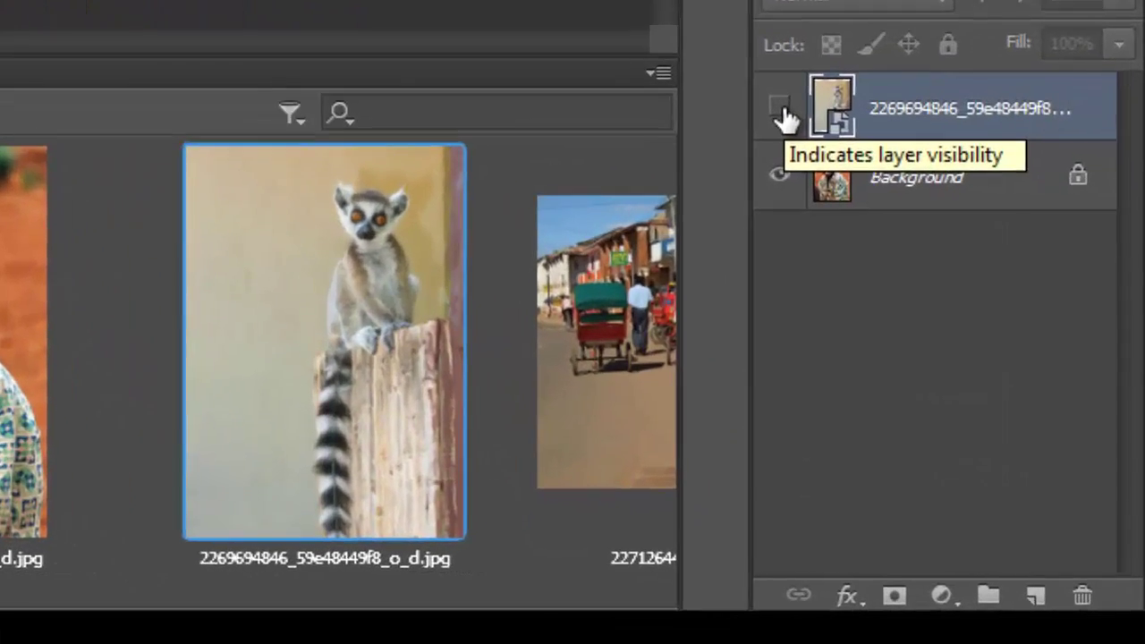
click(970, 388)
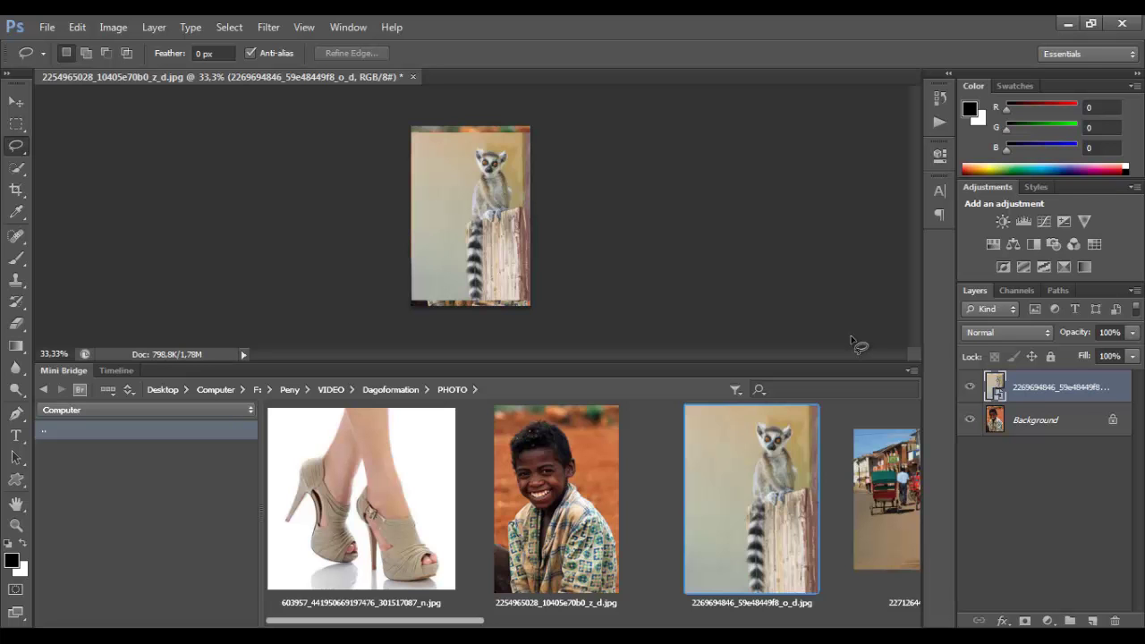
drag(785, 511, 469, 74)
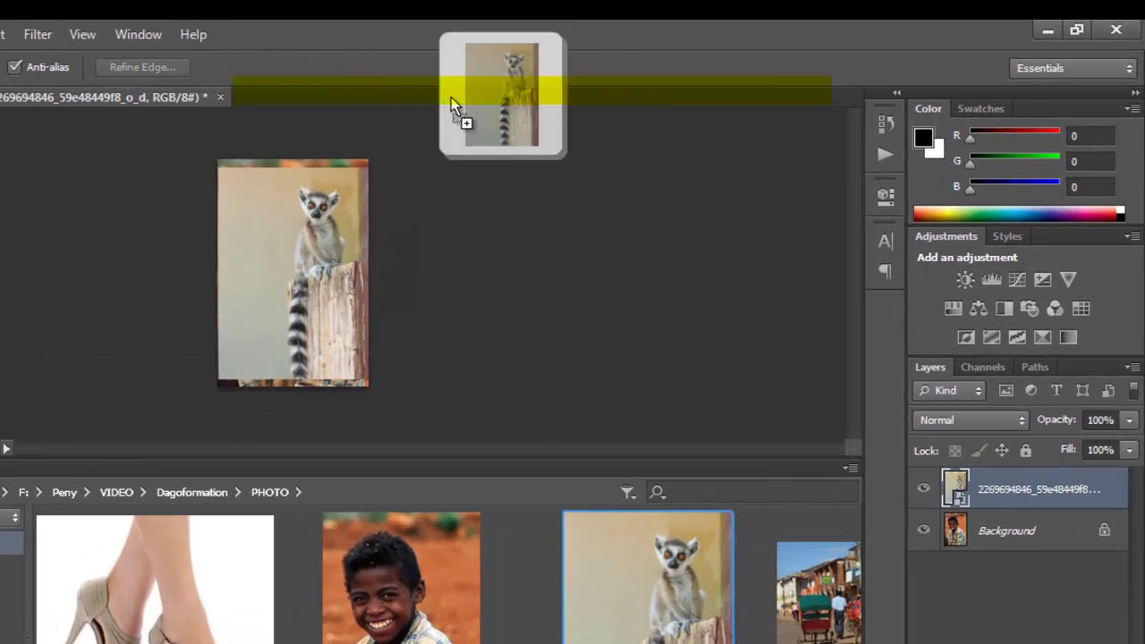
drag(374, 87, 295, 99)
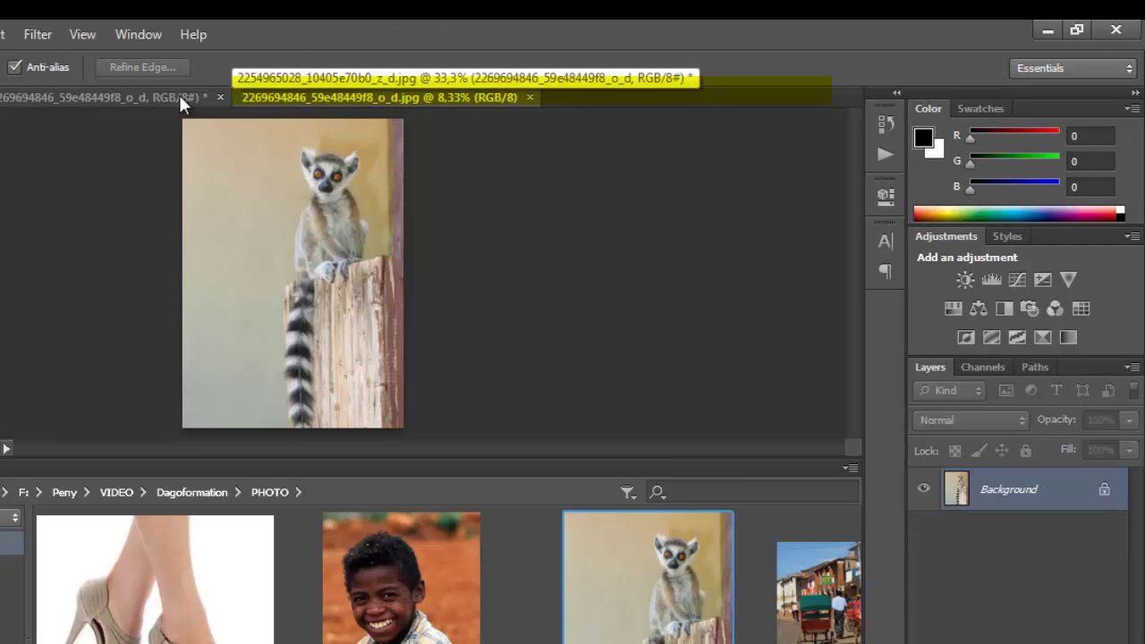
click(114, 98)
click(269, 91)
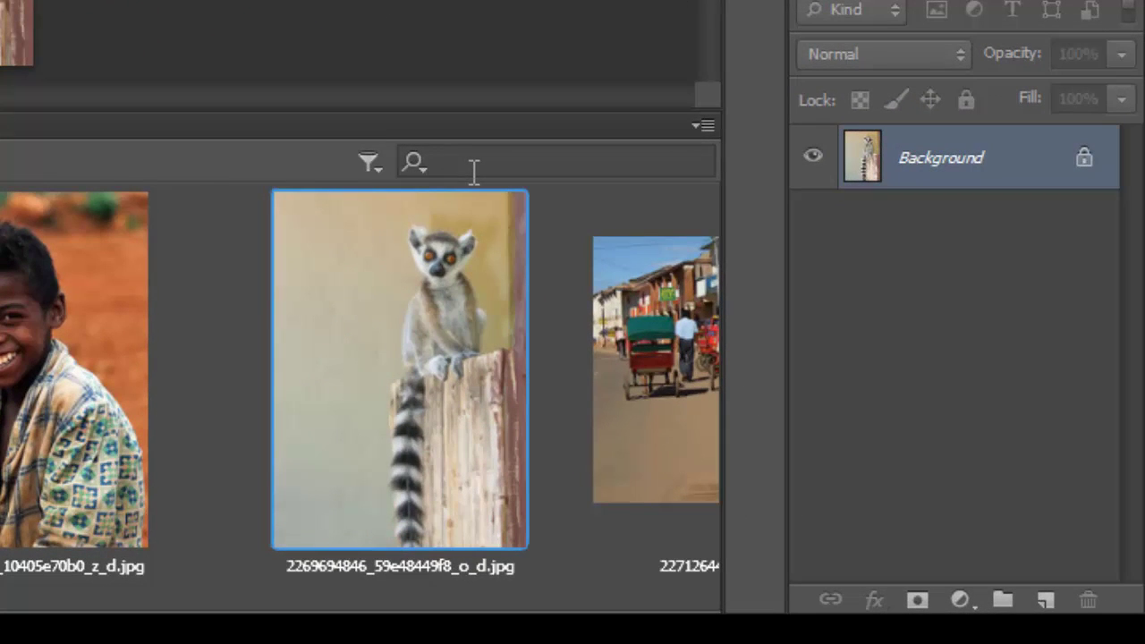
click(474, 165)
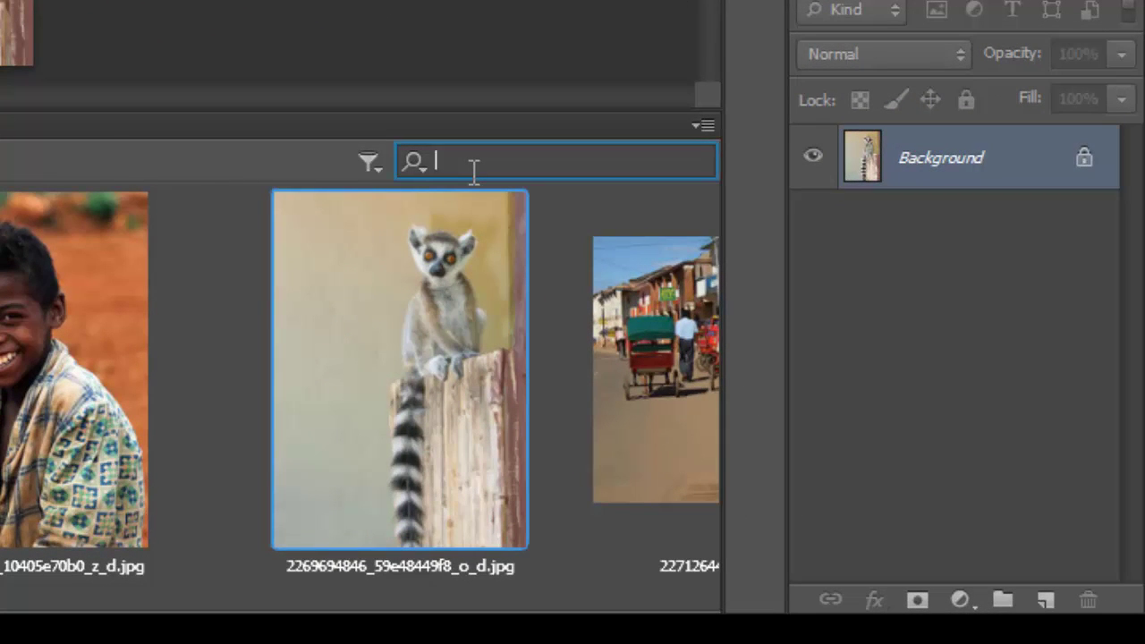
text(hgjhj)
click(380, 165)
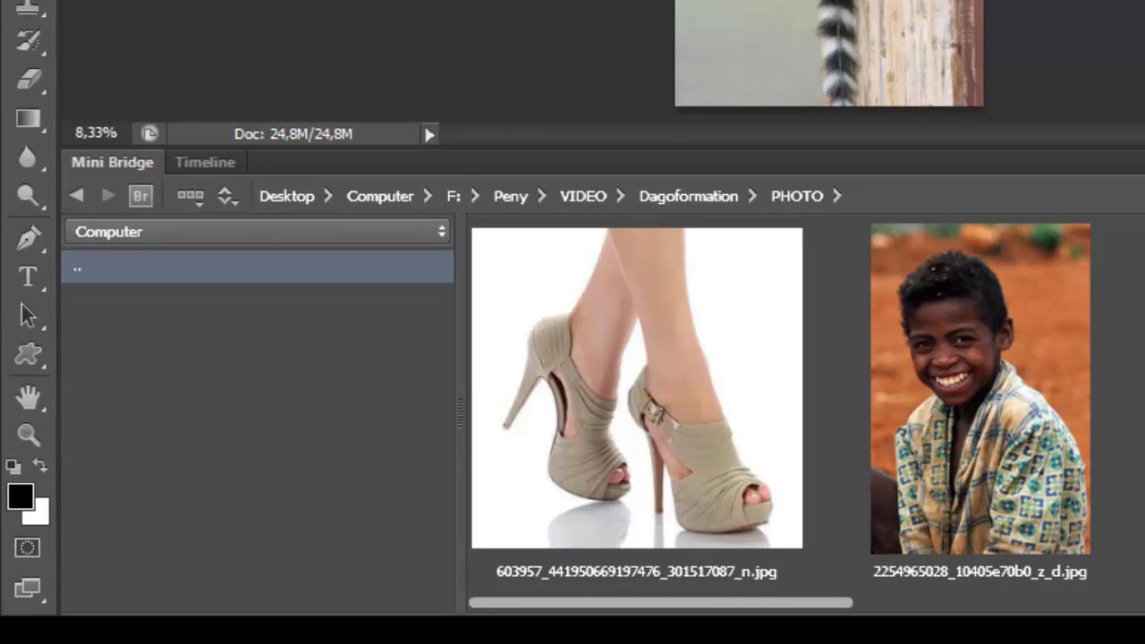
click(1011, 368)
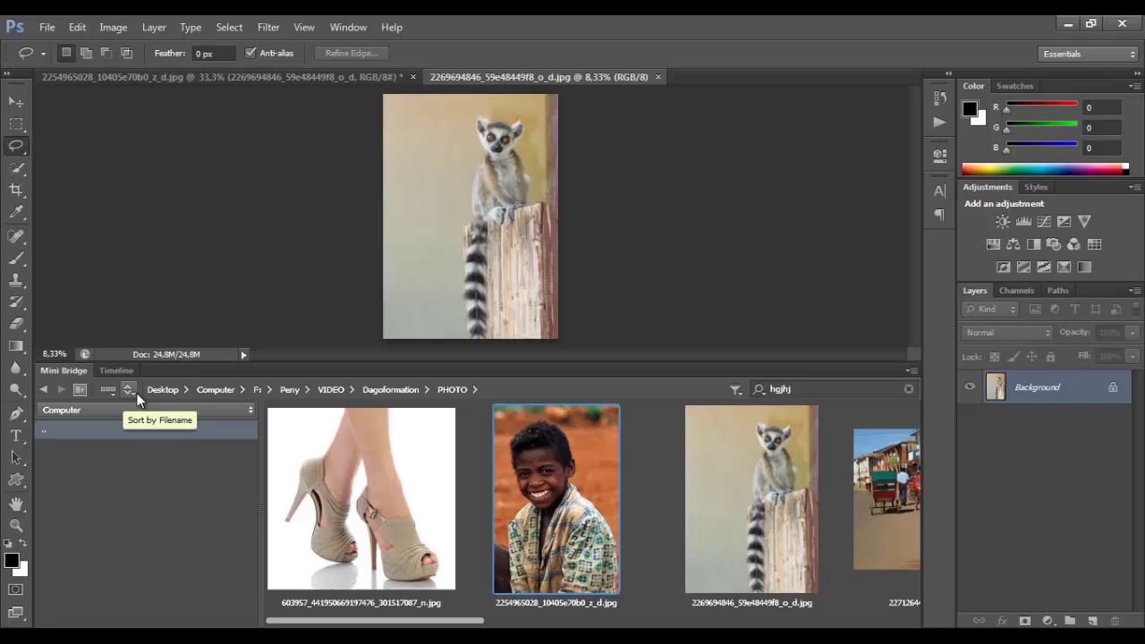
click(136, 396)
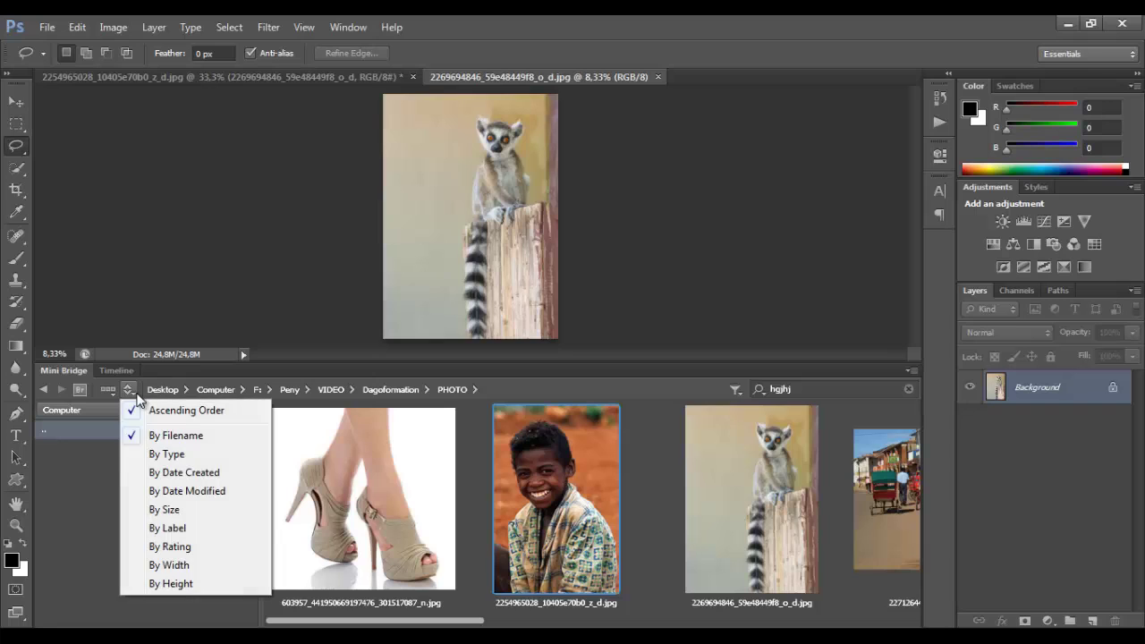
click(106, 391)
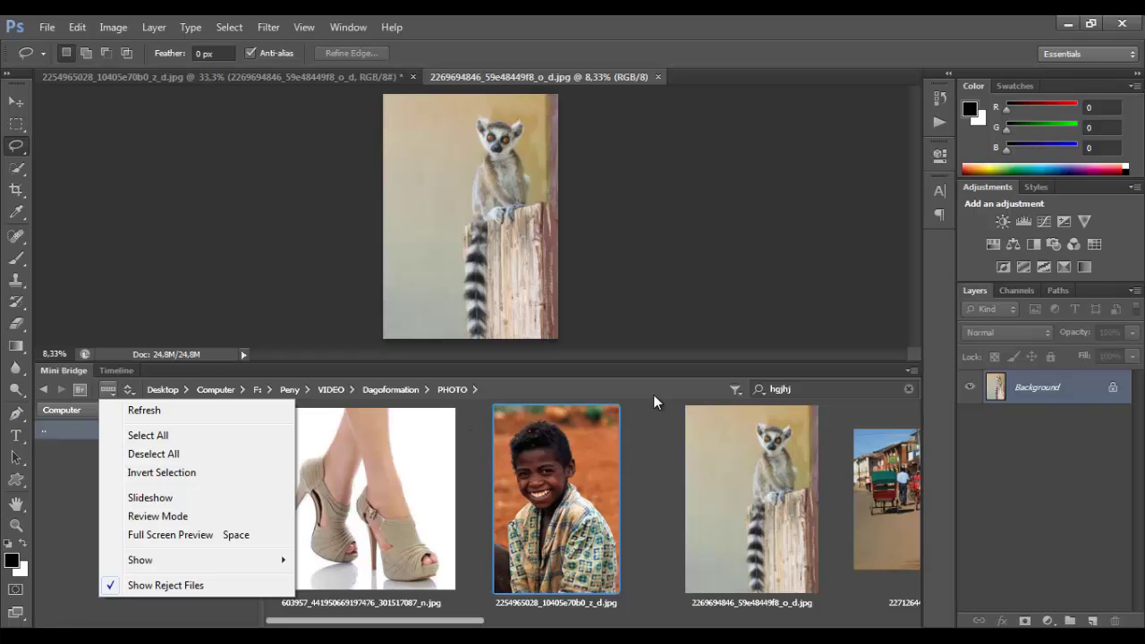
click(570, 465)
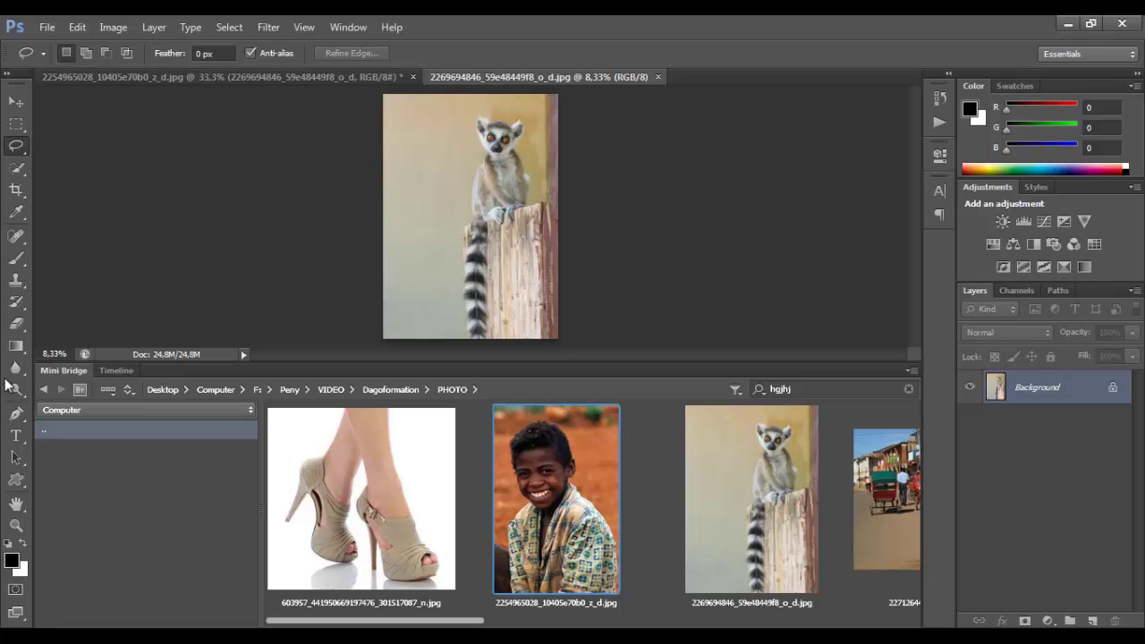
Launch full Adobe Bridge on the PHOTO folder using Mini Bridge's Br button
click(84, 388)
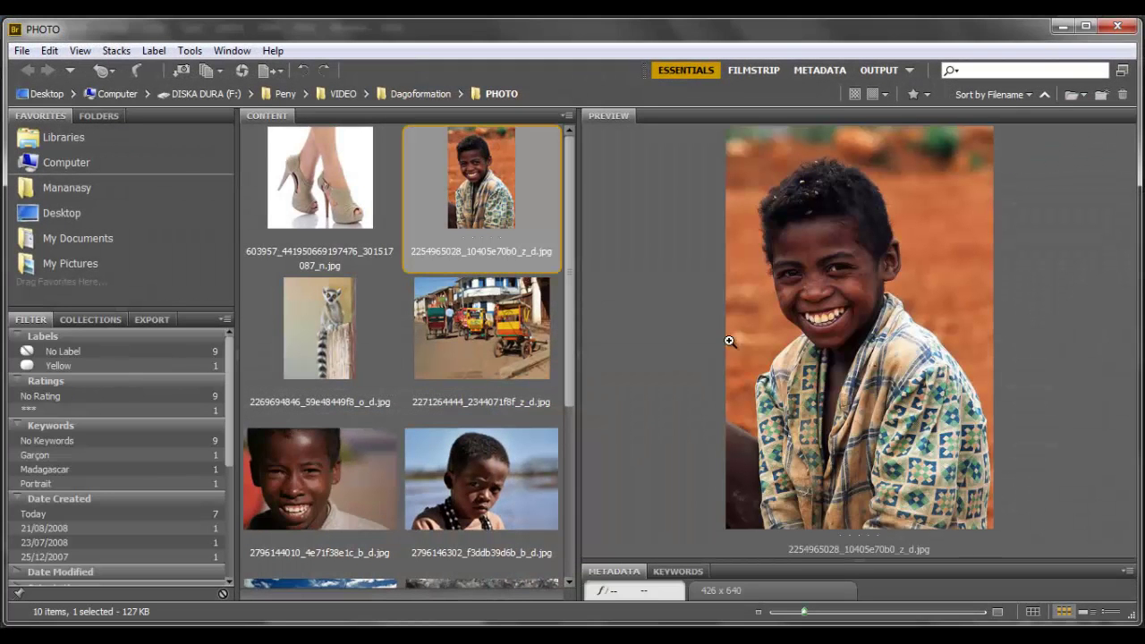